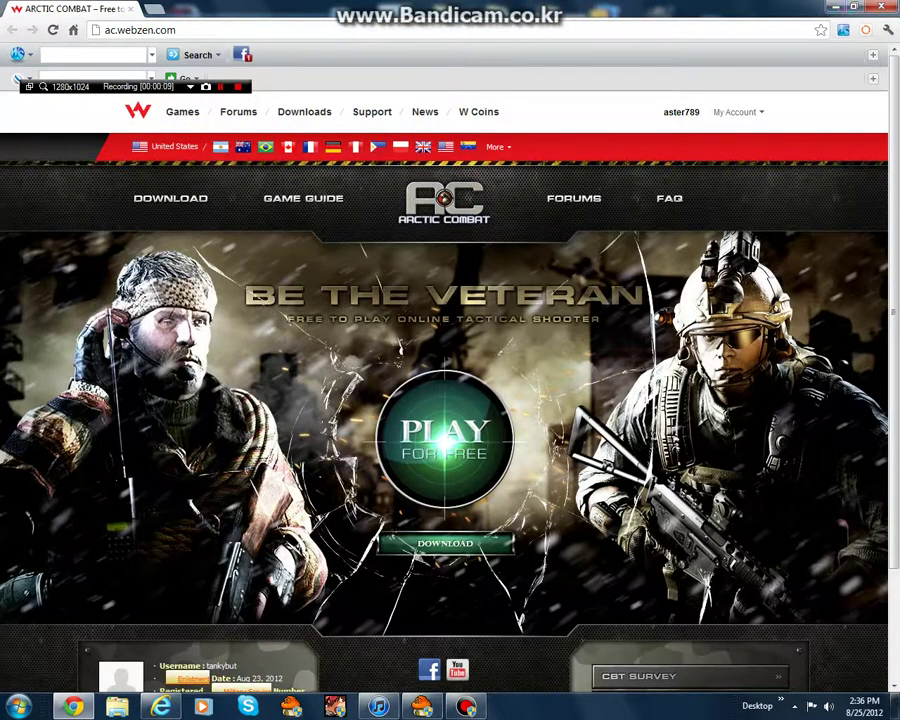
Load YouTube's home page in a new Chrome tab, with the Bandicam recorder and Libraries window brought up
key("ctrl+t")
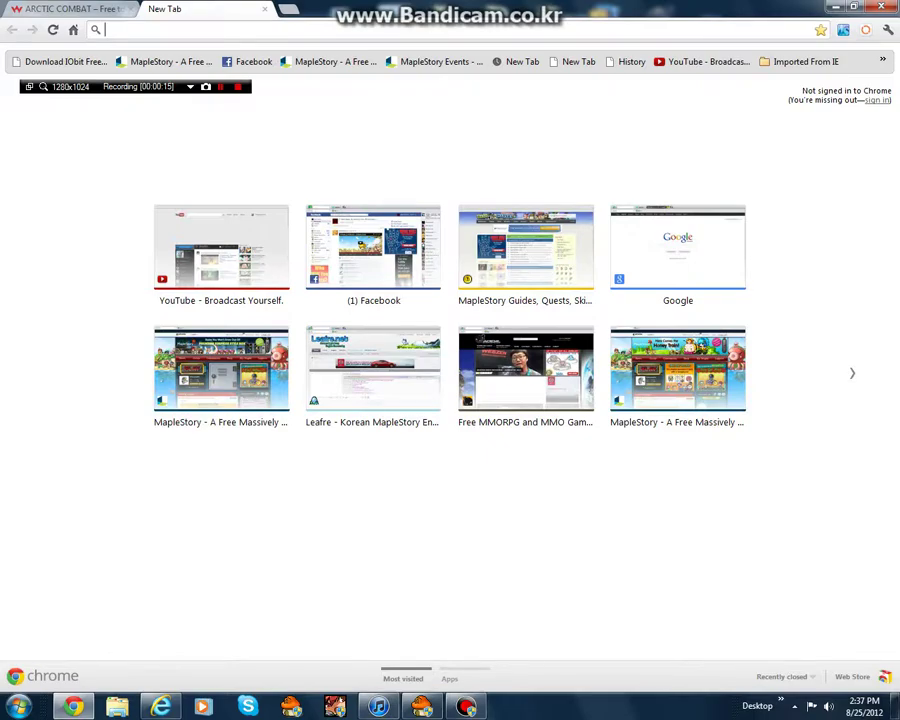
left_click(378, 707)
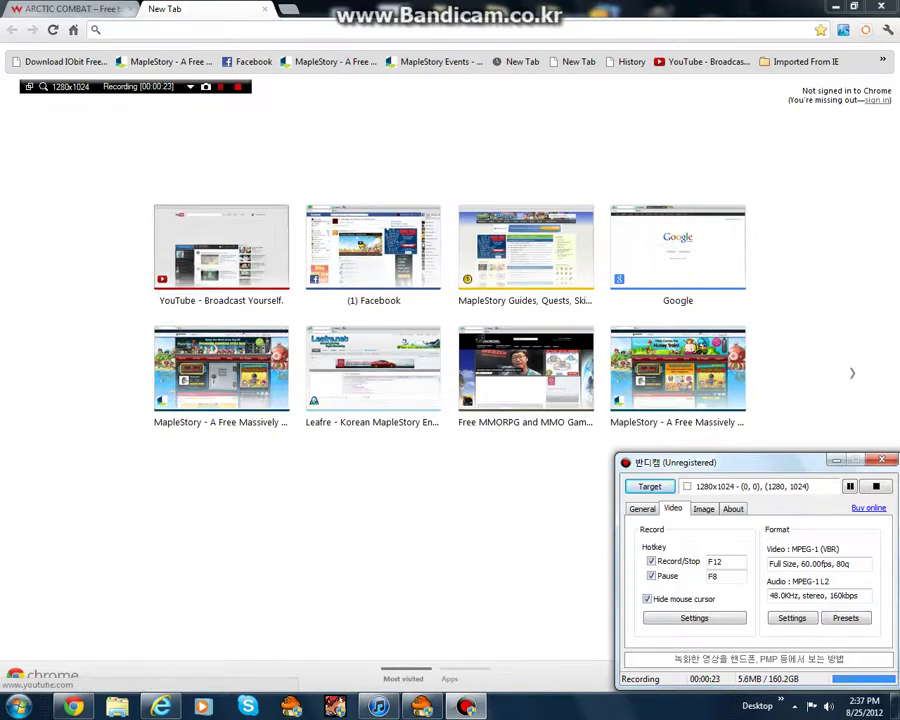
left_click(221, 250)
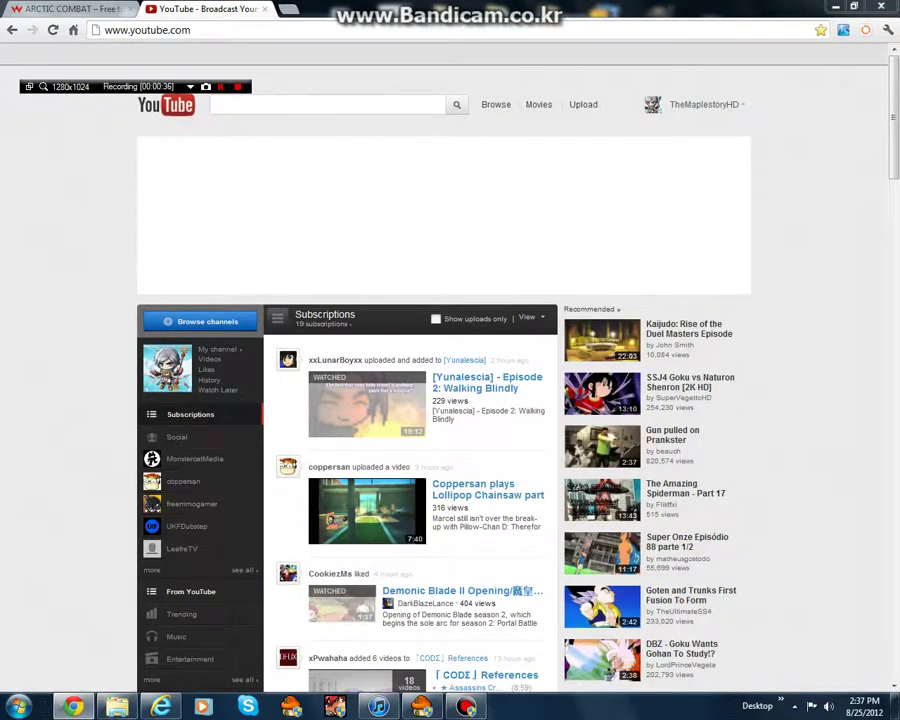
left_click(117, 707)
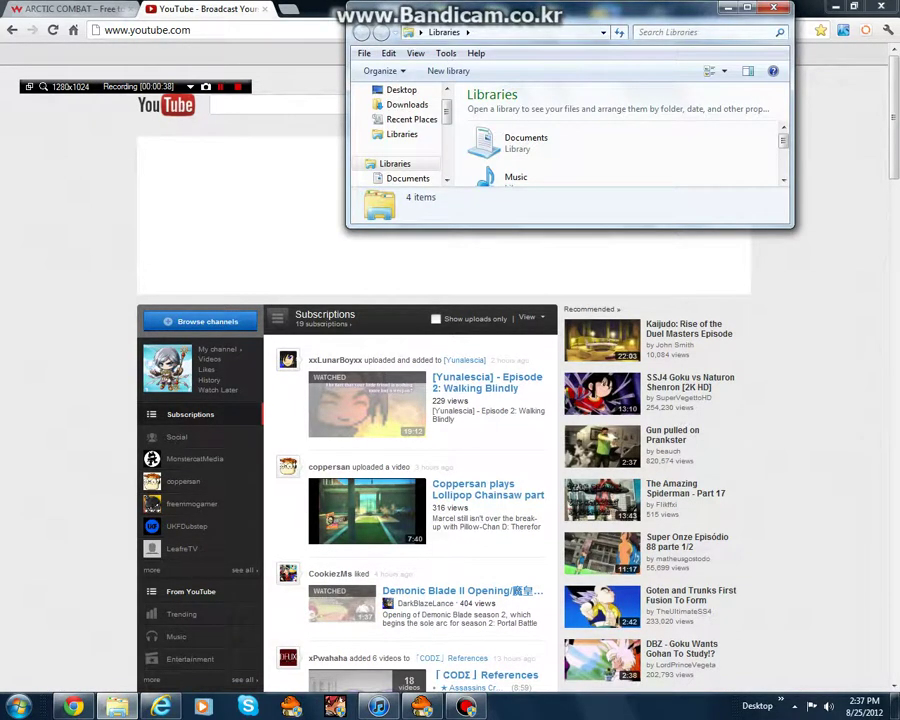
Maximize Explorer and browse Documents > Bandicam, selecting the latest and MapleStory recordings
left_click(748, 8)
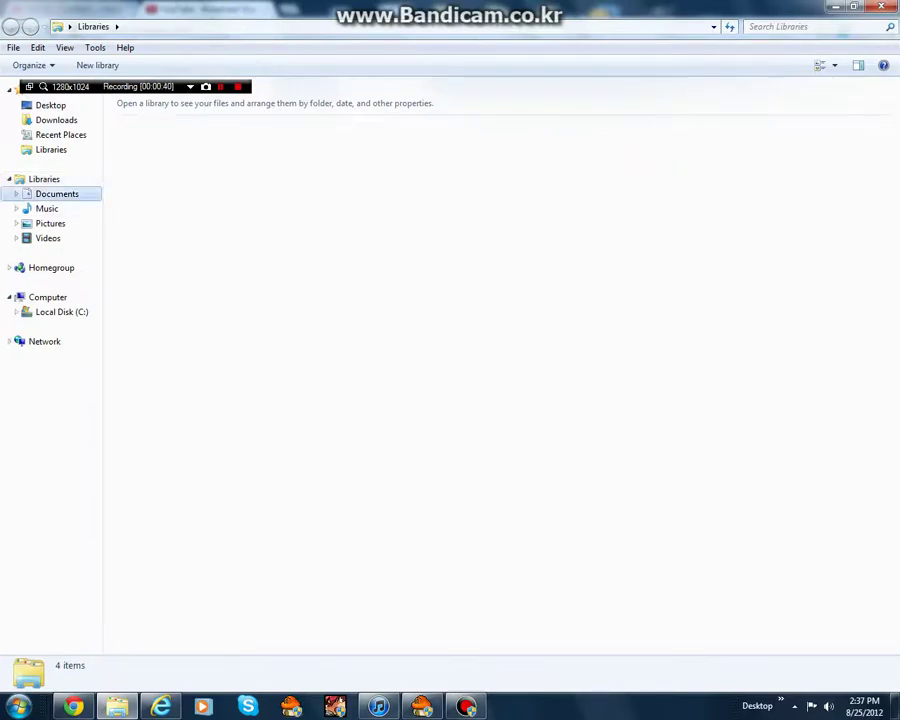
left_click(57, 193)
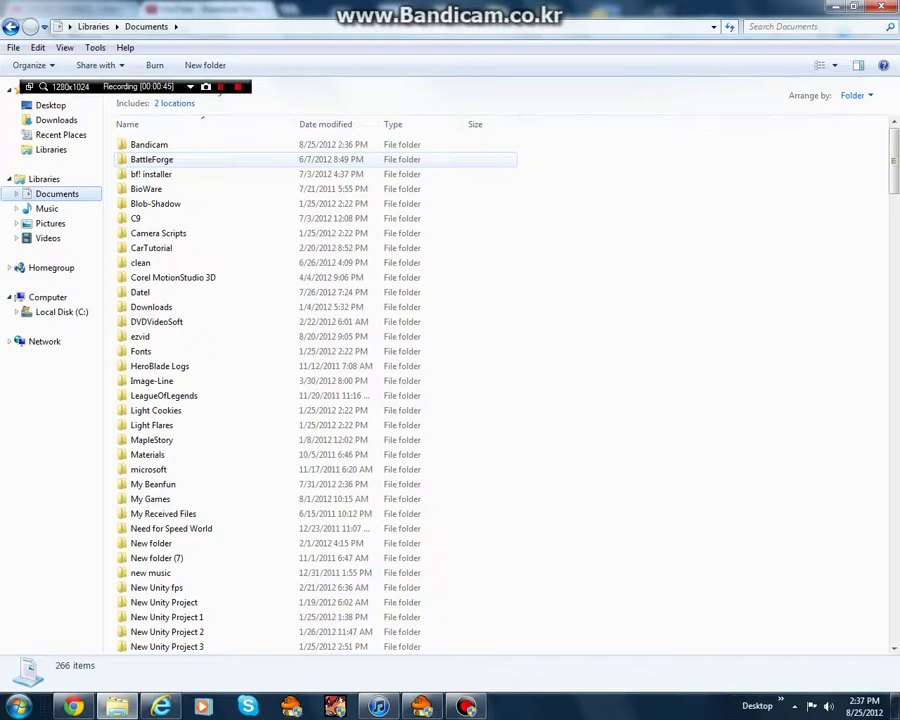
double_click(149, 144)
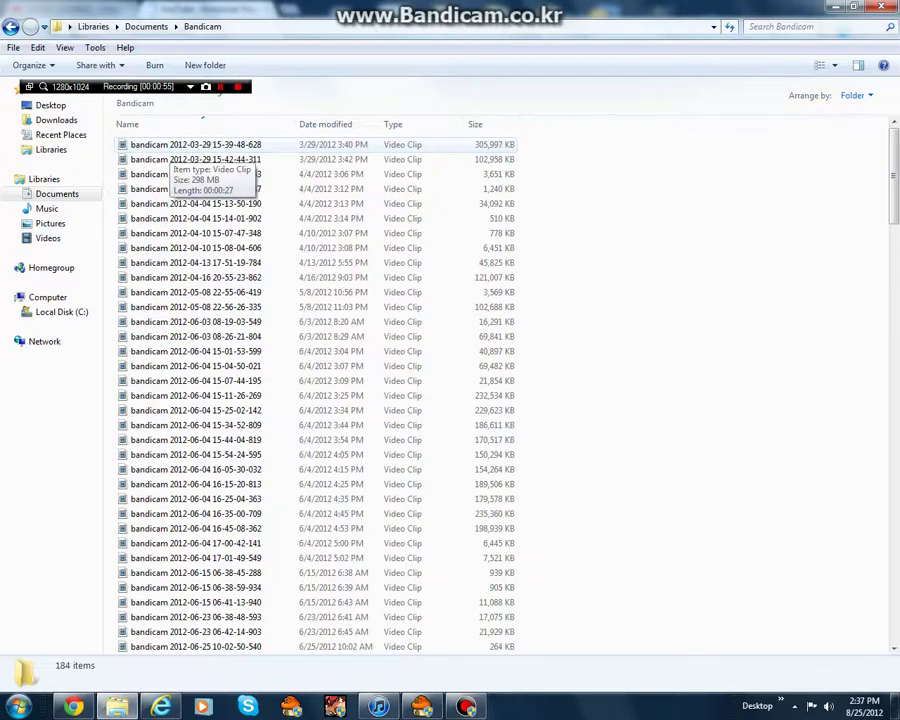
scroll(170, 175, "down", 2)
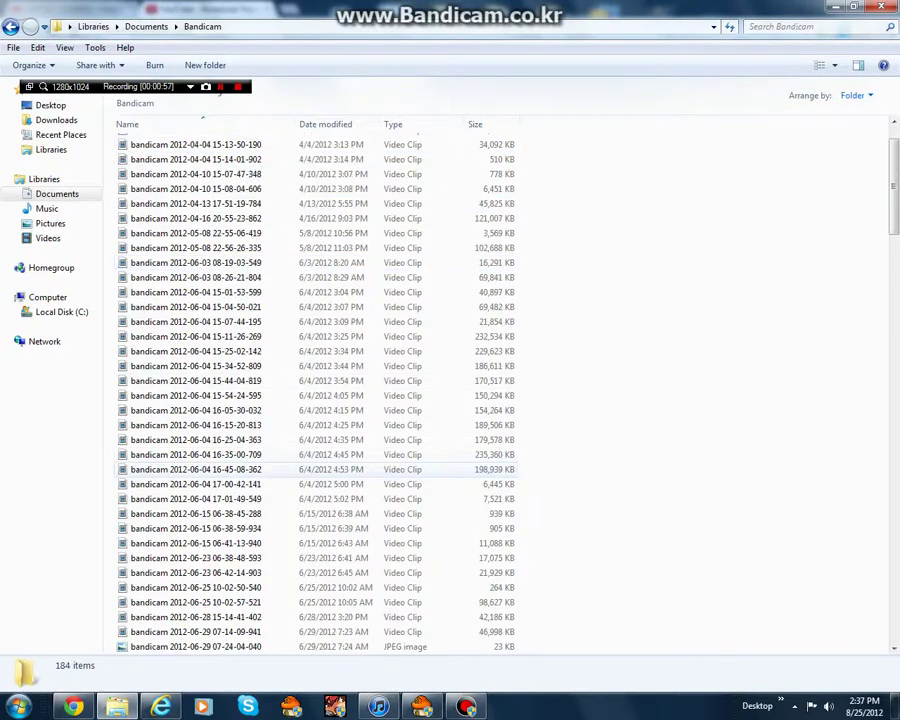
scroll(170, 175, "down", 2)
scroll(170, 175, "down", 3)
scroll(400, 400, "down", 4)
scroll(400, 400, "down", 4)
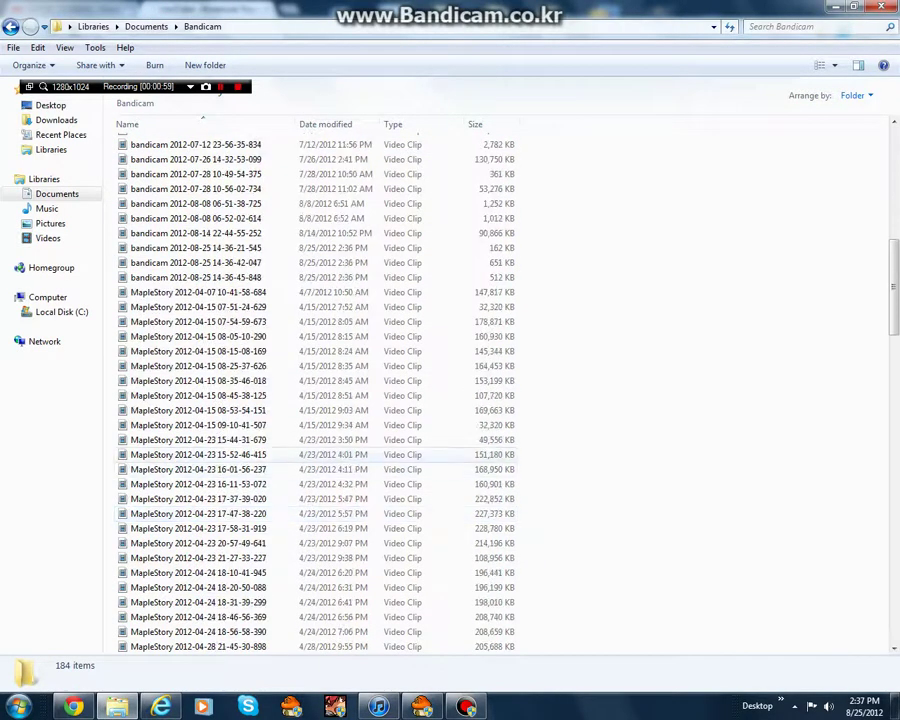
left_click(190, 277)
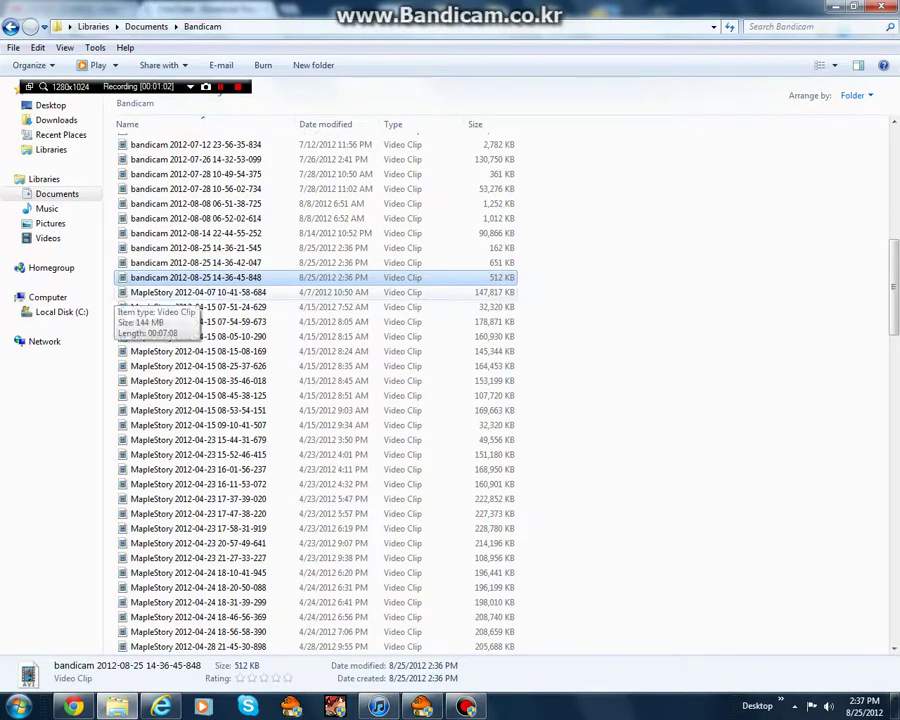
left_click(195, 292)
scroll(400, 420, "down", 5)
scroll(400, 420, "down", 5)
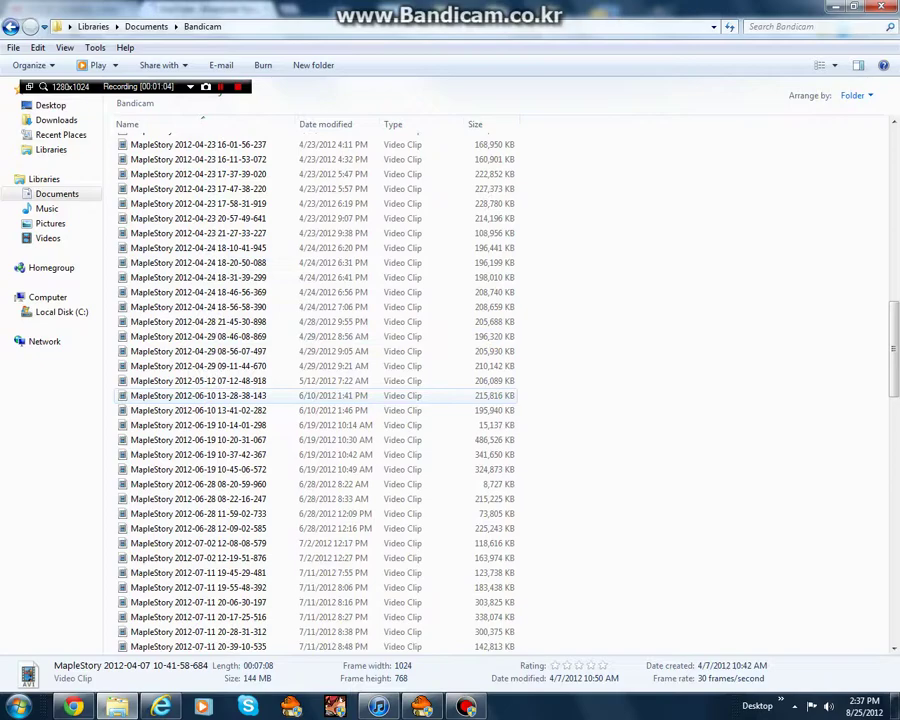
scroll(400, 420, "down", 5)
scroll(400, 420, "down", 4)
scroll(400, 425, "down", 4)
scroll(400, 425, "down", 4)
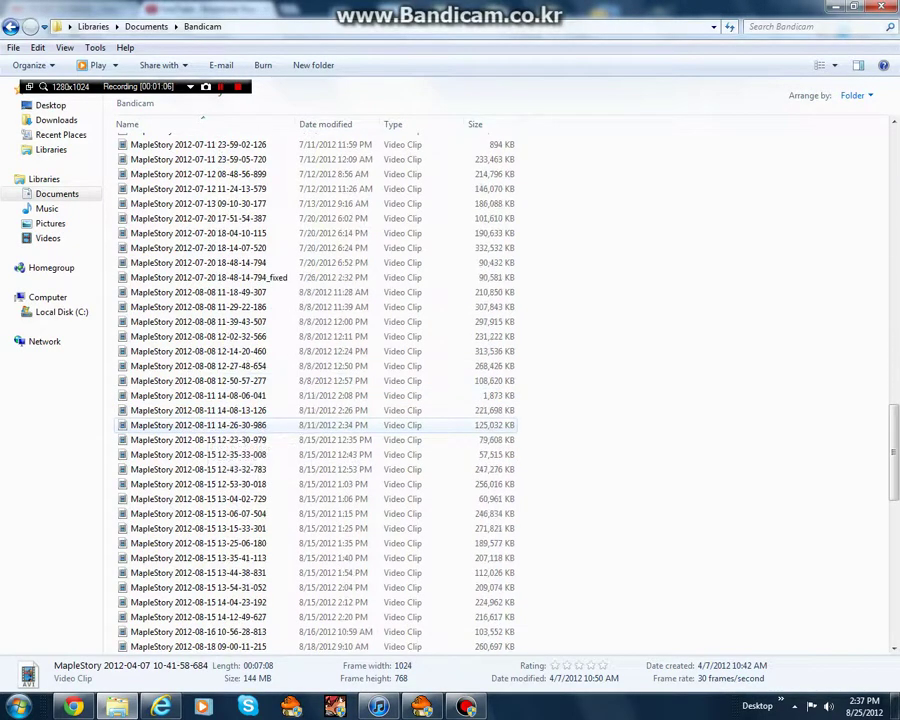
scroll(400, 425, "down", 4)
scroll(400, 425, "down", 4)
scroll(400, 425, "down", 5)
scroll(400, 425, "down", 5)
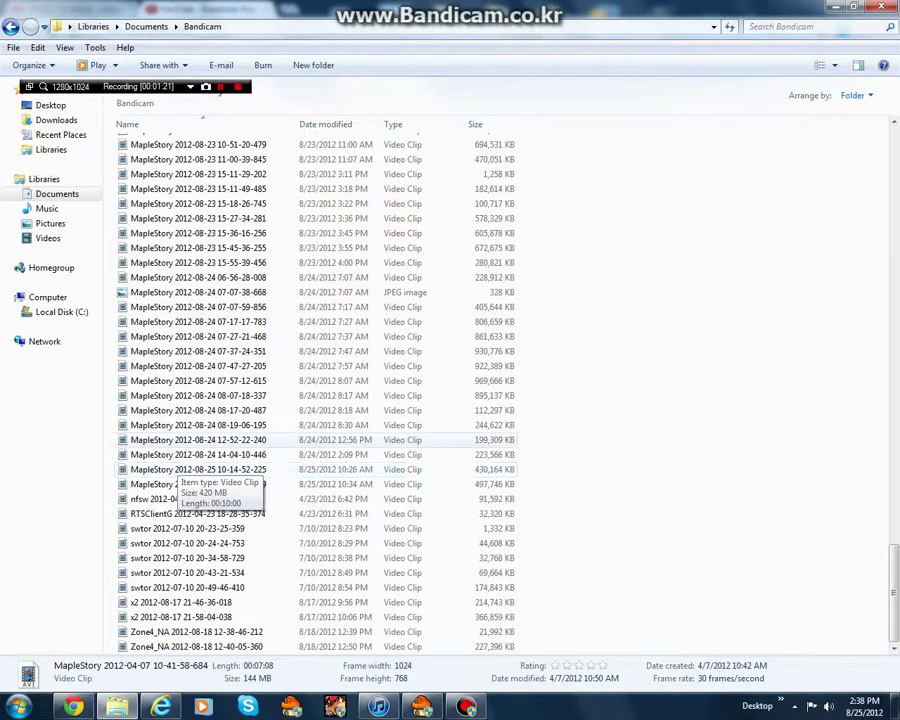
Switch back to the YouTube page in Chrome
key("alt+Tab")
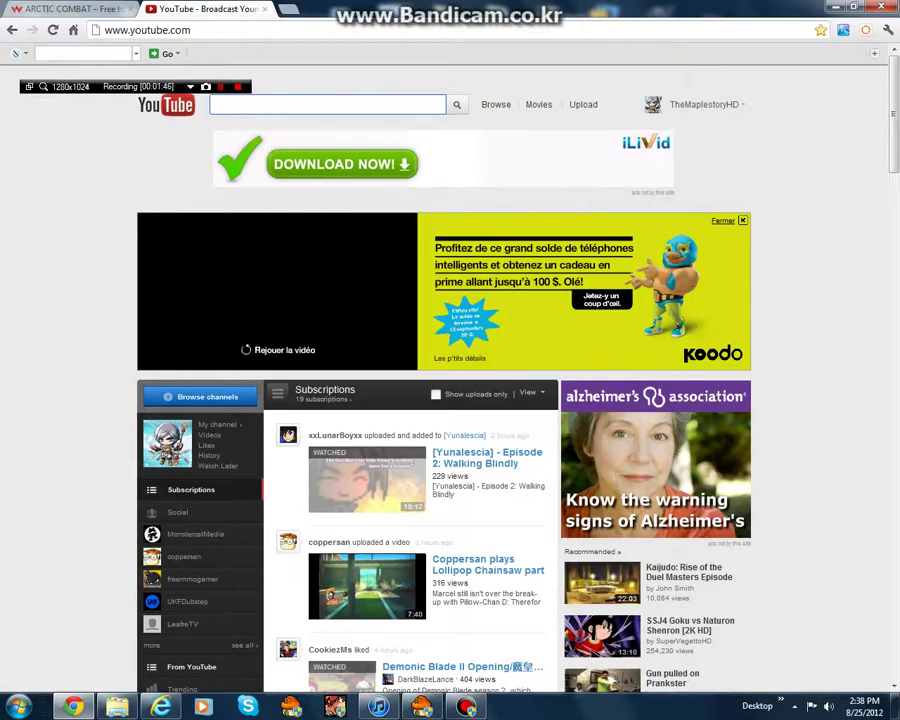
Open a new Chrome tab showing the most-visited site thumbnails
key("ctrl+t")
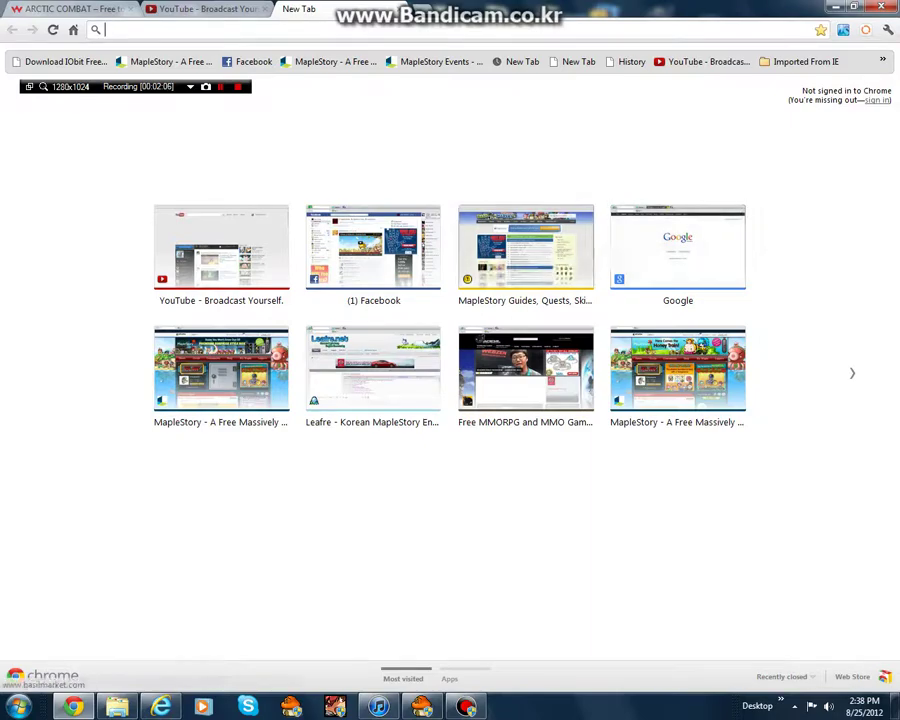
Load Basil Market's MapleStory site, return to the YouTube tab, and show the desktop
left_click(525, 255)
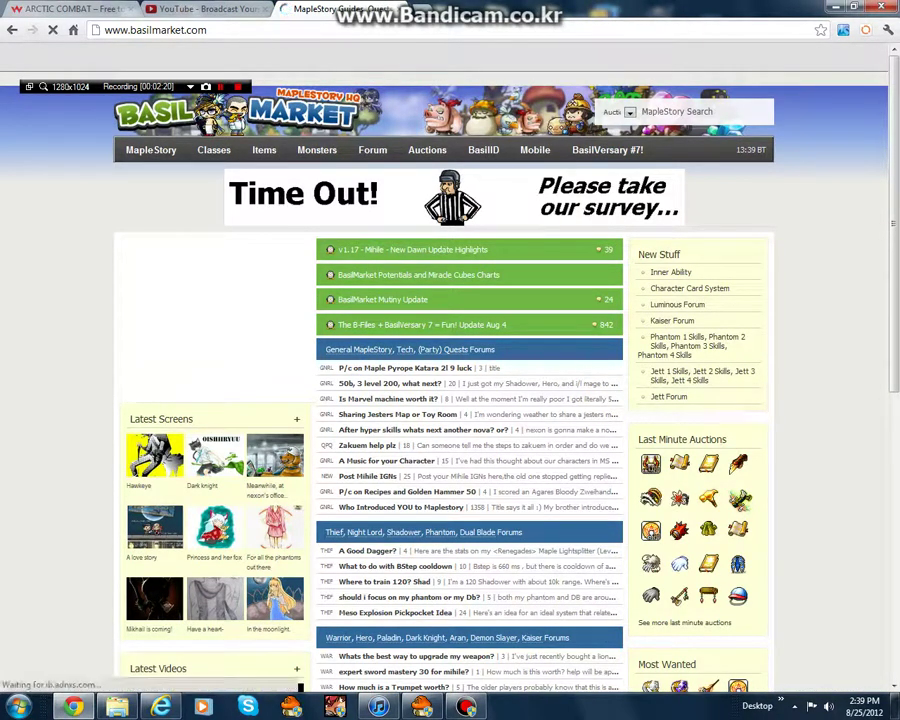
key("ctrl+shift+Tab")
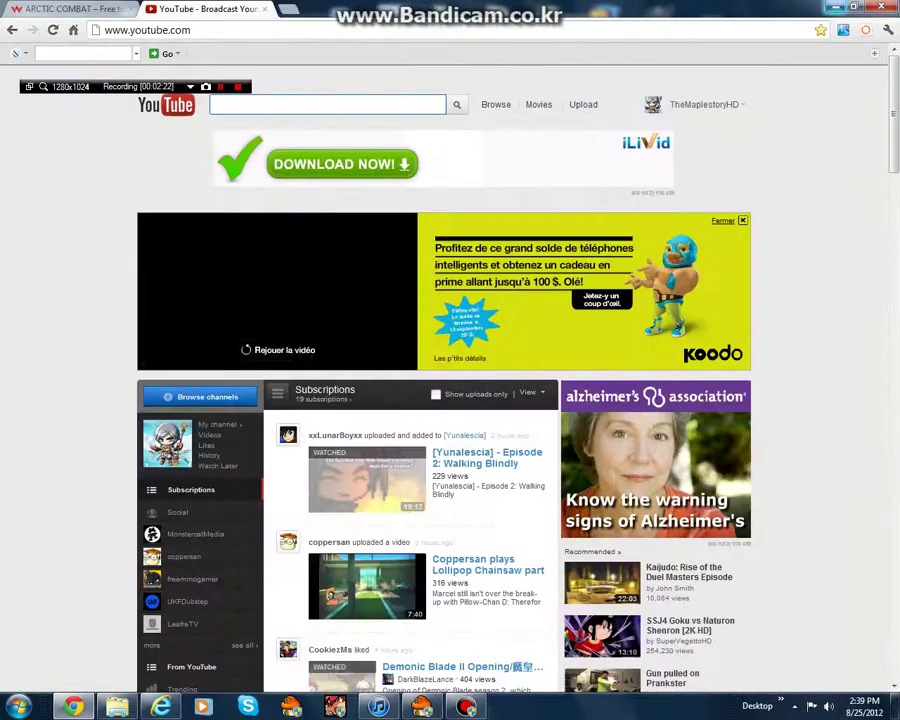
key("super+d")
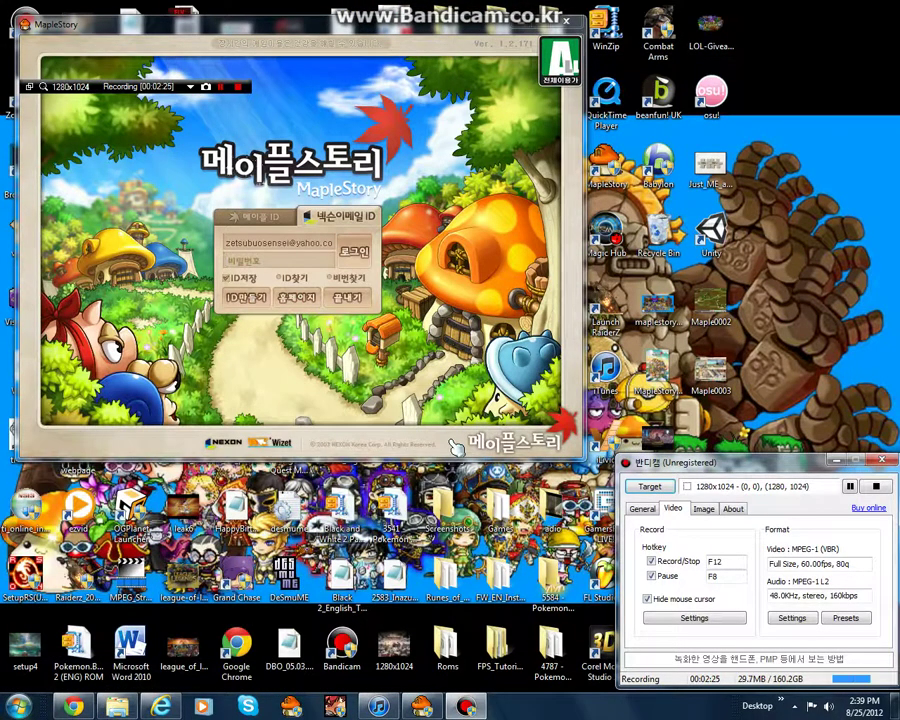
Open Control Panel from the Start menu
key("super")
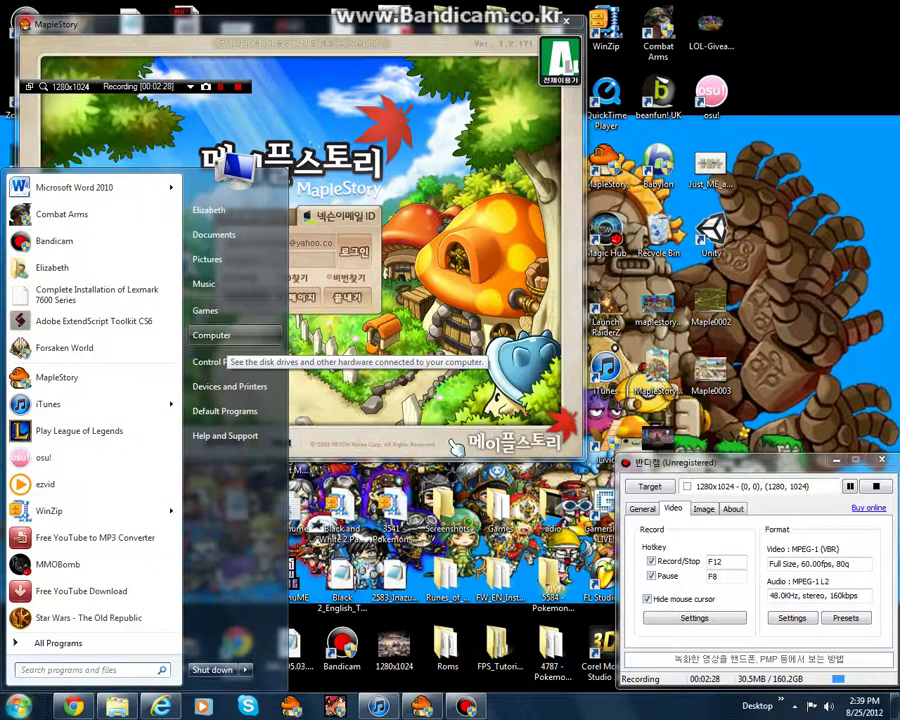
left_click(212, 361)
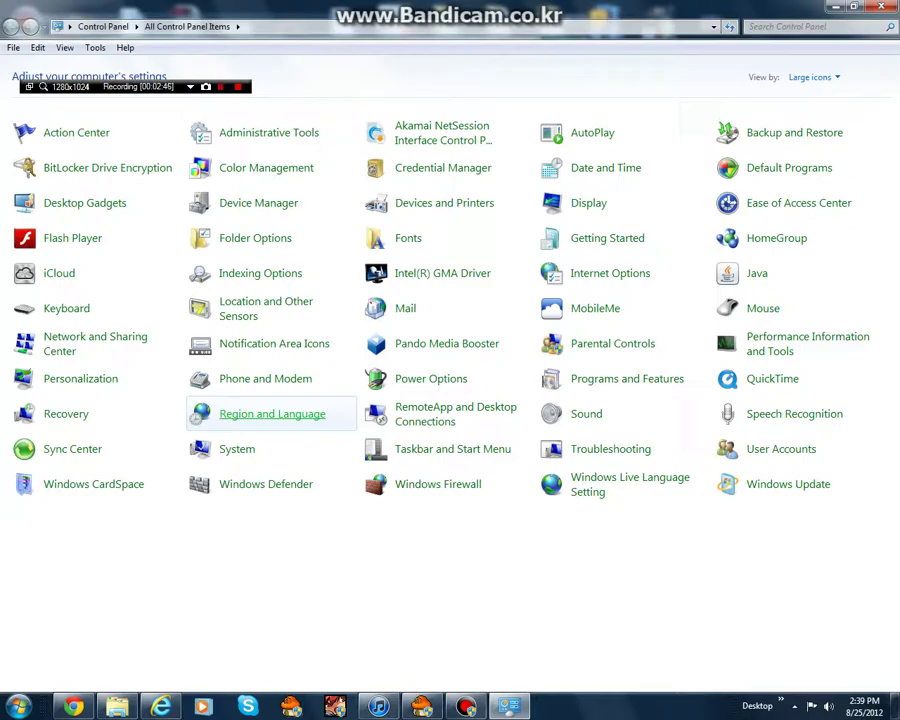
Set Region and Language's current location to Korea, then view the Keyboards and Languages tab
left_click(272, 413)
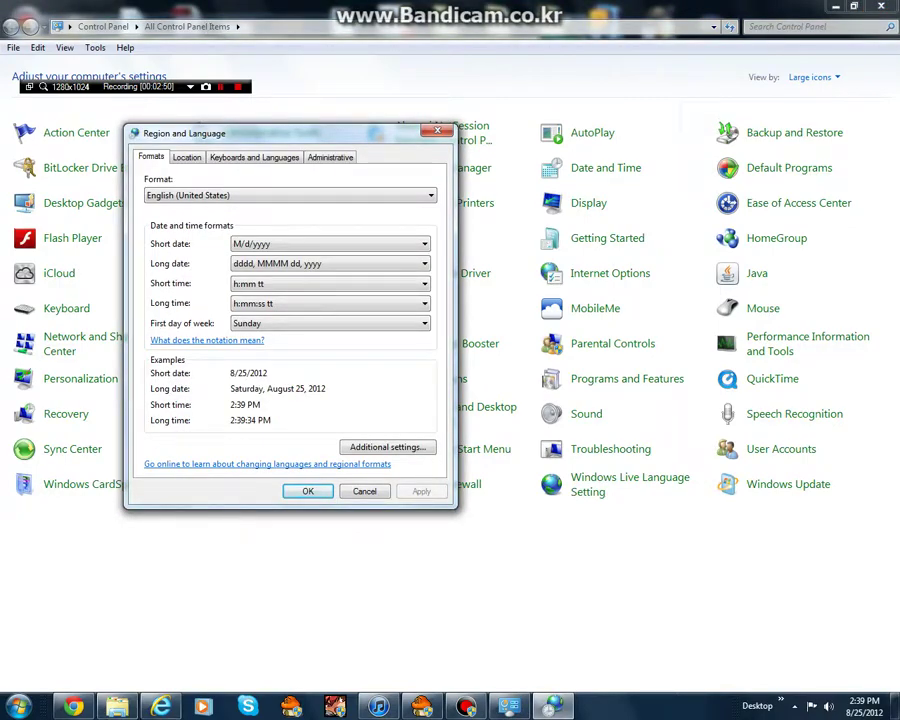
left_click(186, 157)
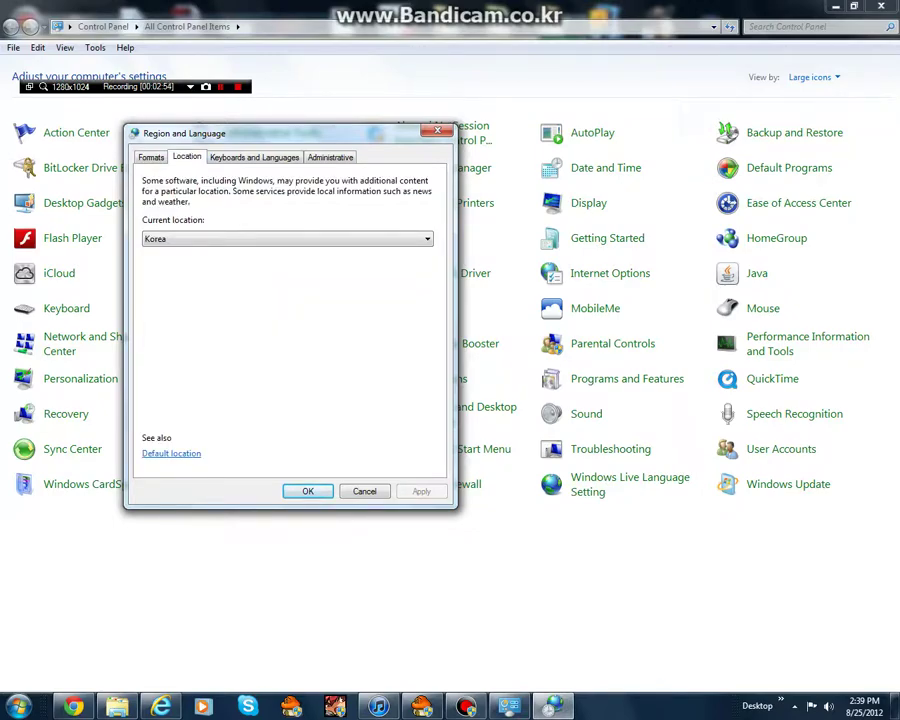
left_click(427, 239)
left_click(287, 239)
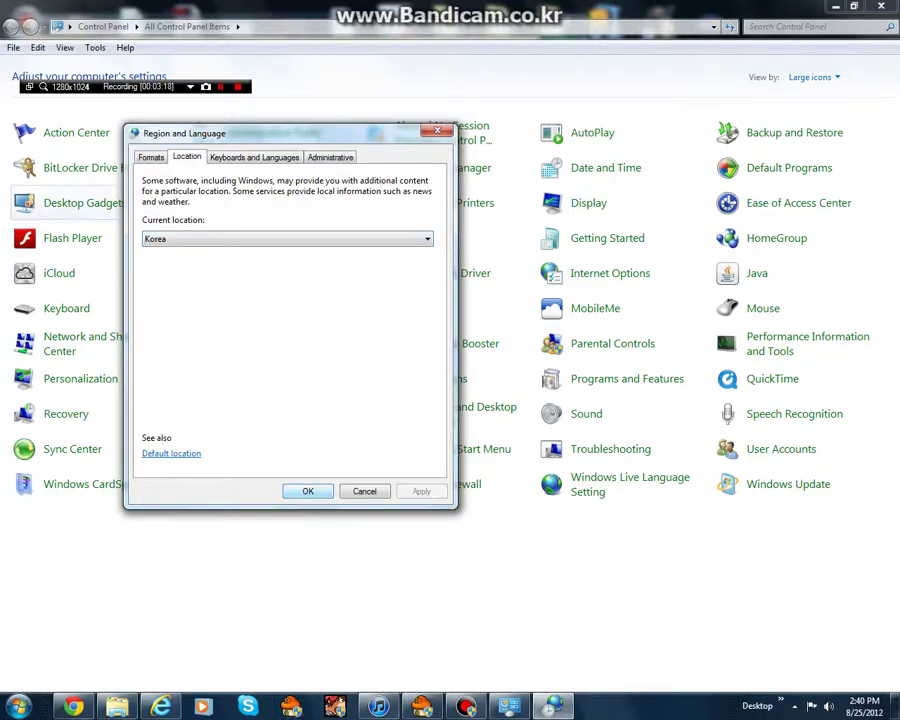
left_click(427, 238)
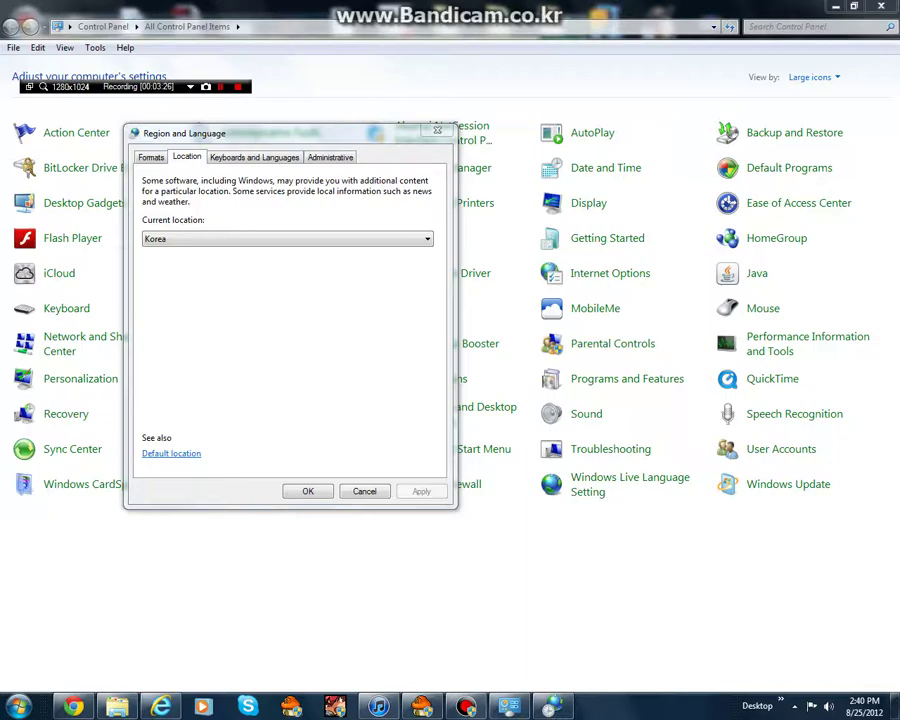
key("ctrl+Tab")
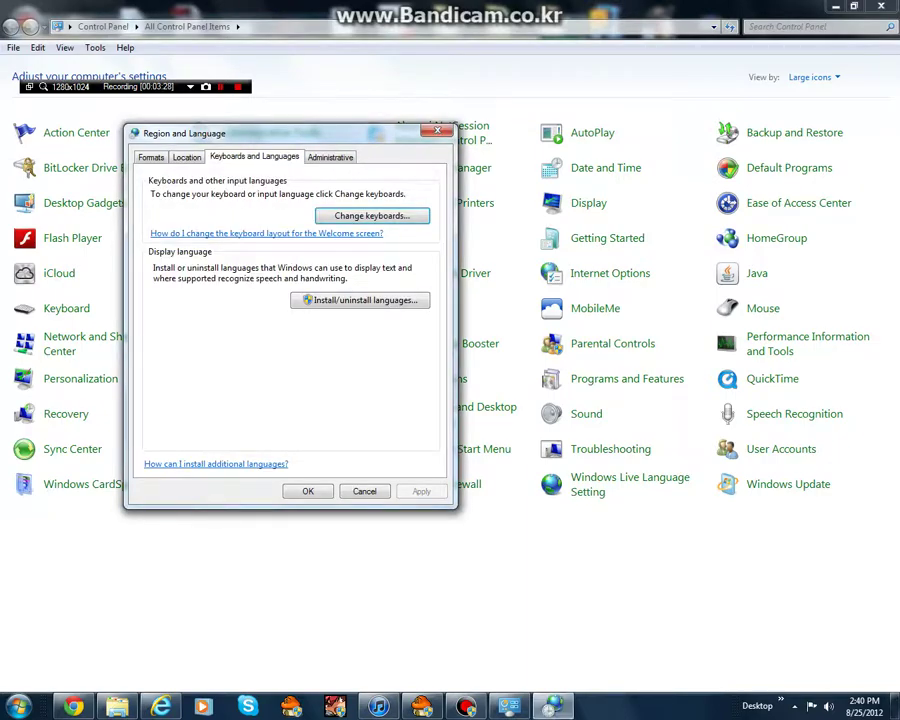
Close Region and Language and Control Panel, then bring back YouTube in Chrome and Bandicam
key("Escape")
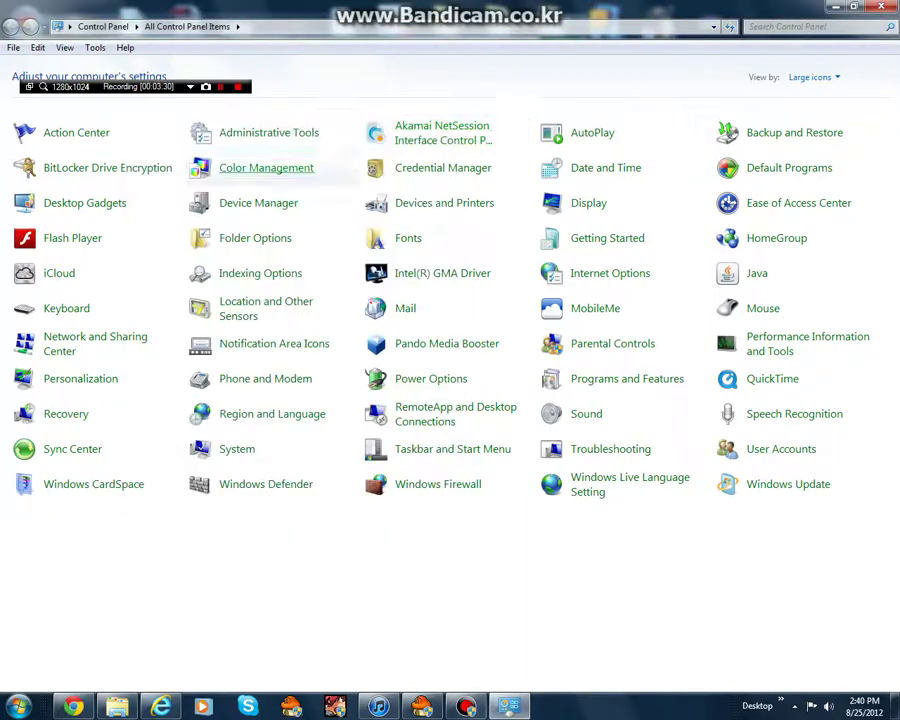
key("alt+F4")
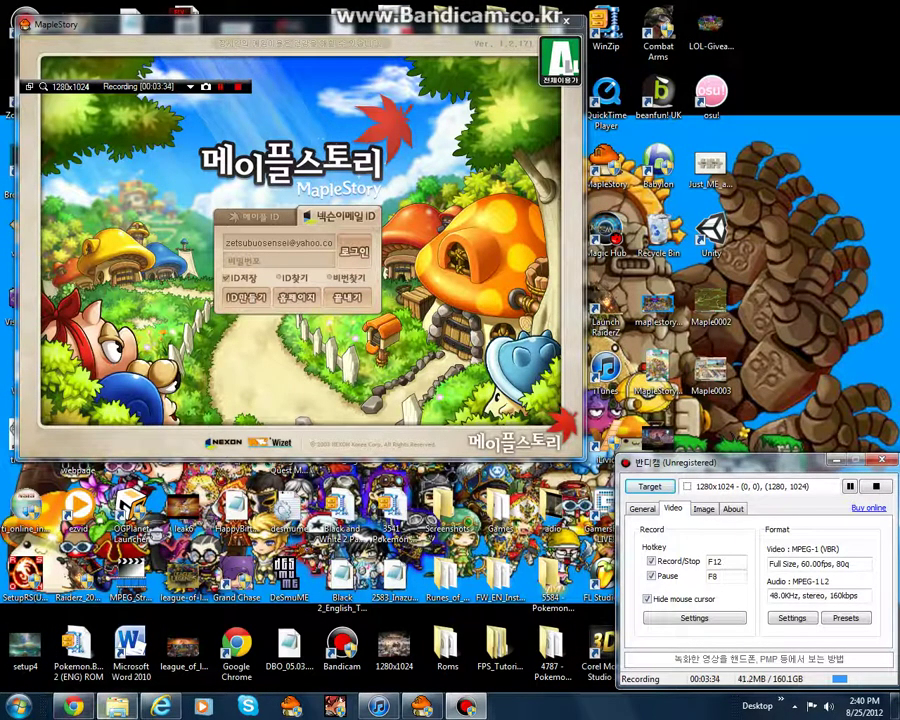
left_click(73, 707)
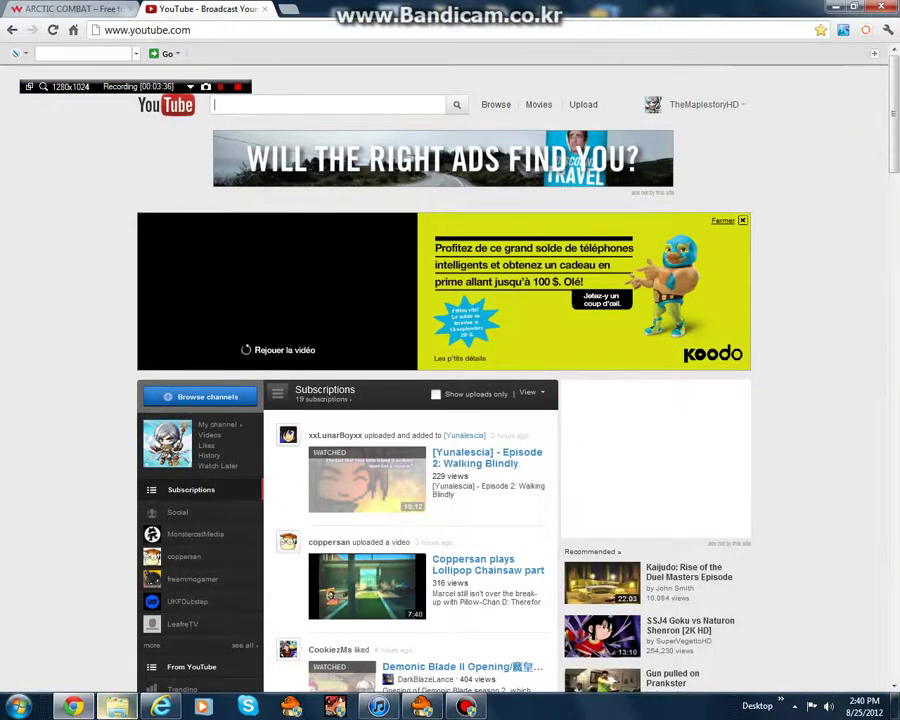
scroll(450, 400, "down", 3)
scroll(450, 400, "down", 2)
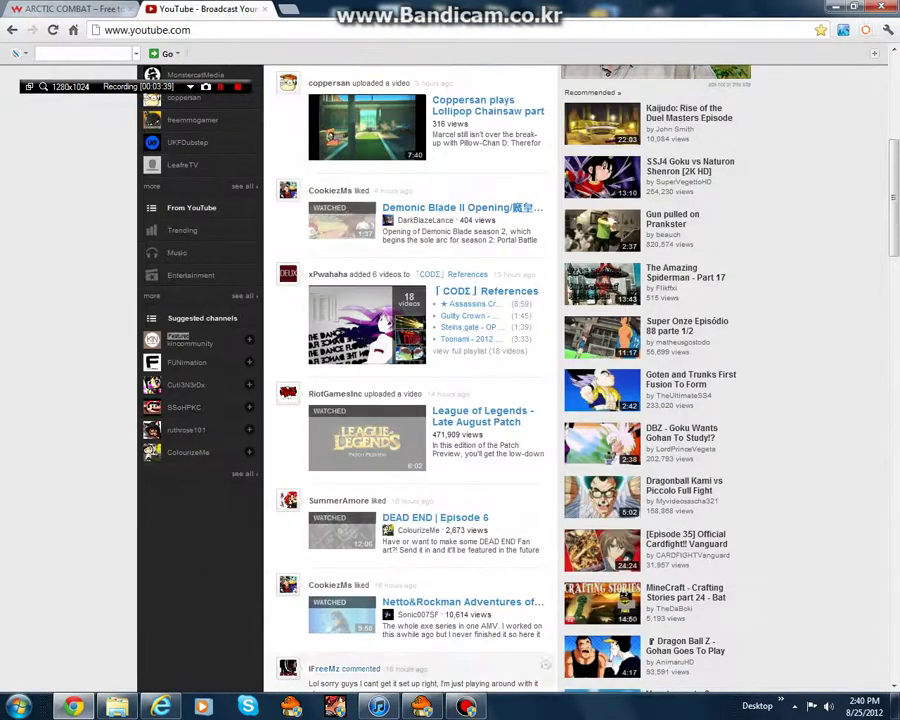
scroll(450, 400, "up", 1)
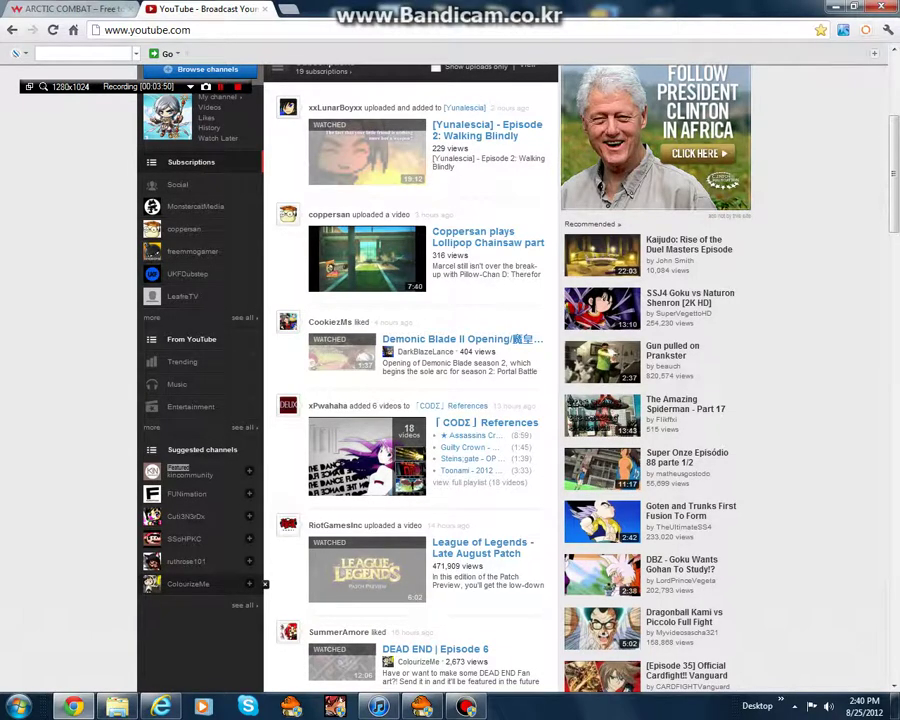
left_click(465, 707)
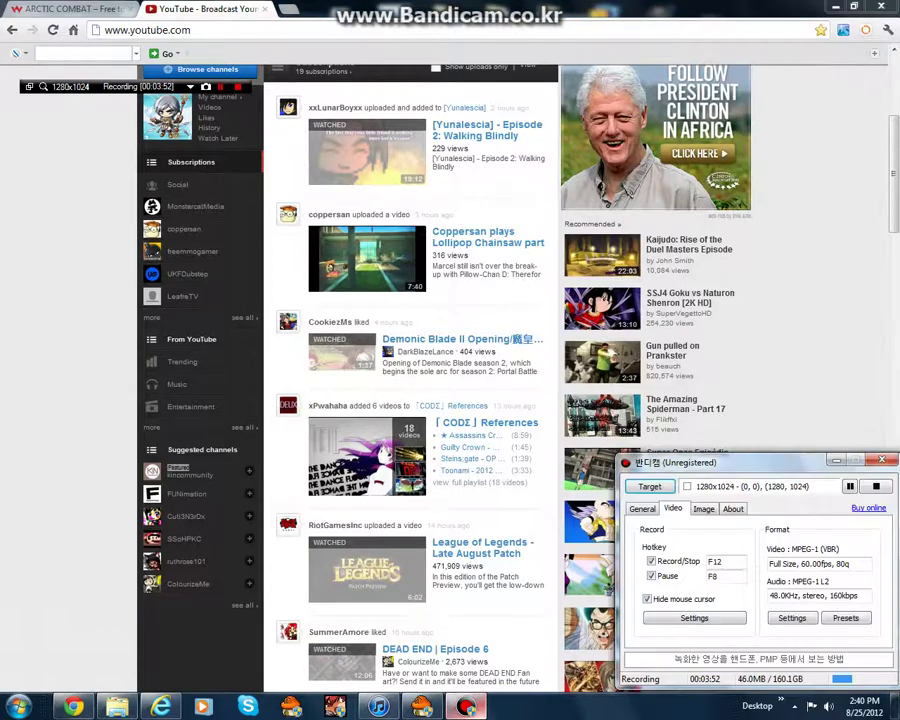